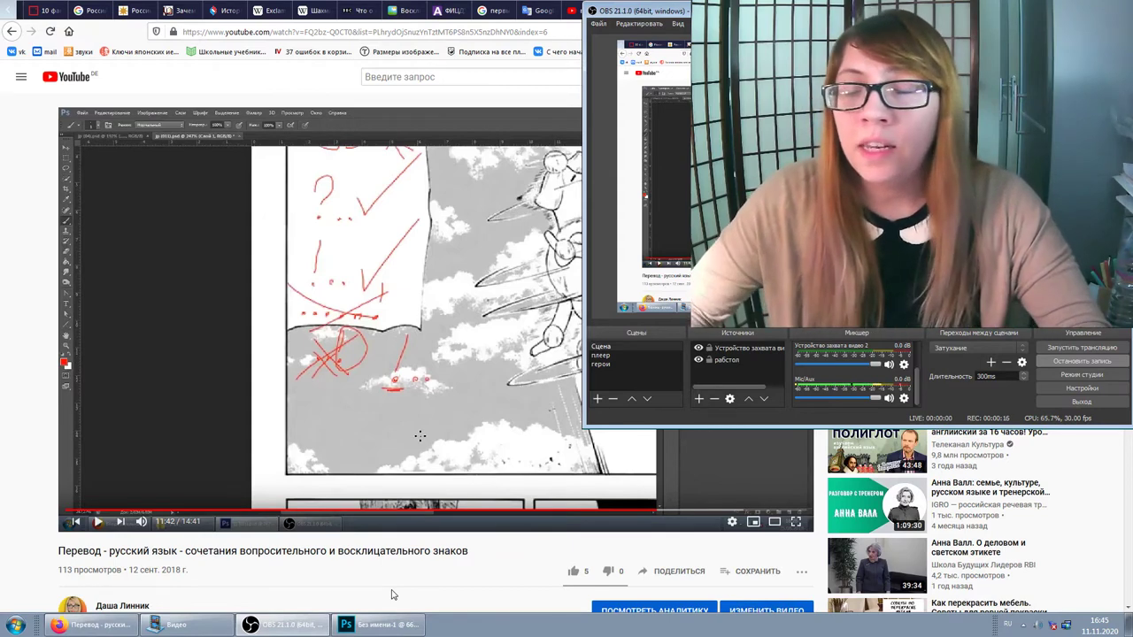
Step: Minimize OBS and switch to the blank untitled Photoshop document
click(272, 630)
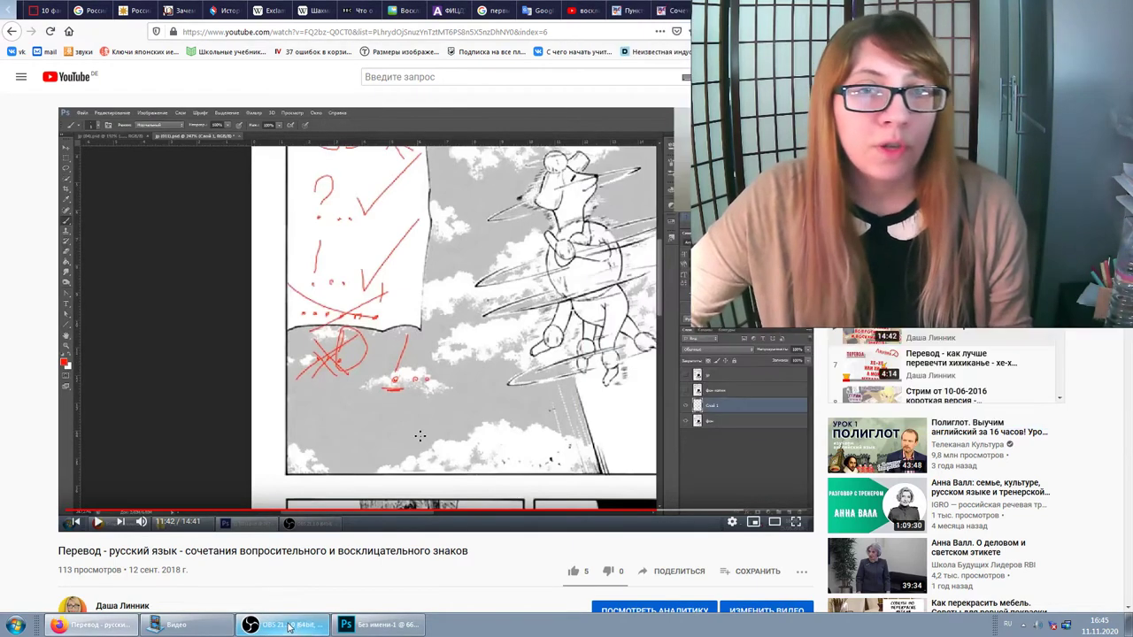
click(369, 627)
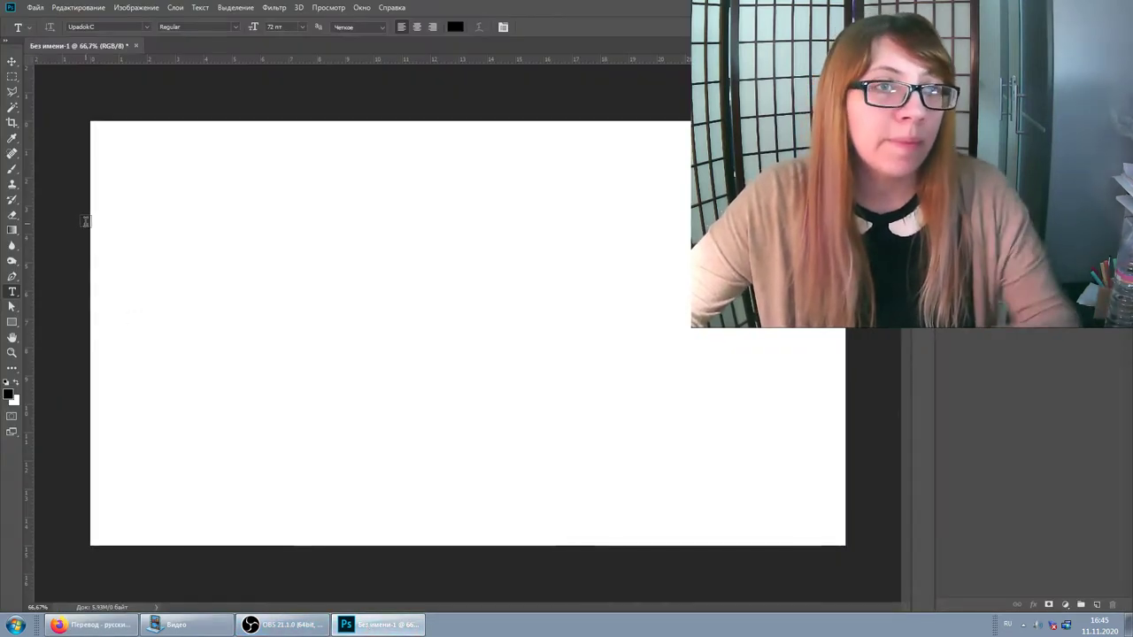
Step: Type the column . ! ? !.. ?.. ?!. ?! on the canvas's left side
click(181, 256)
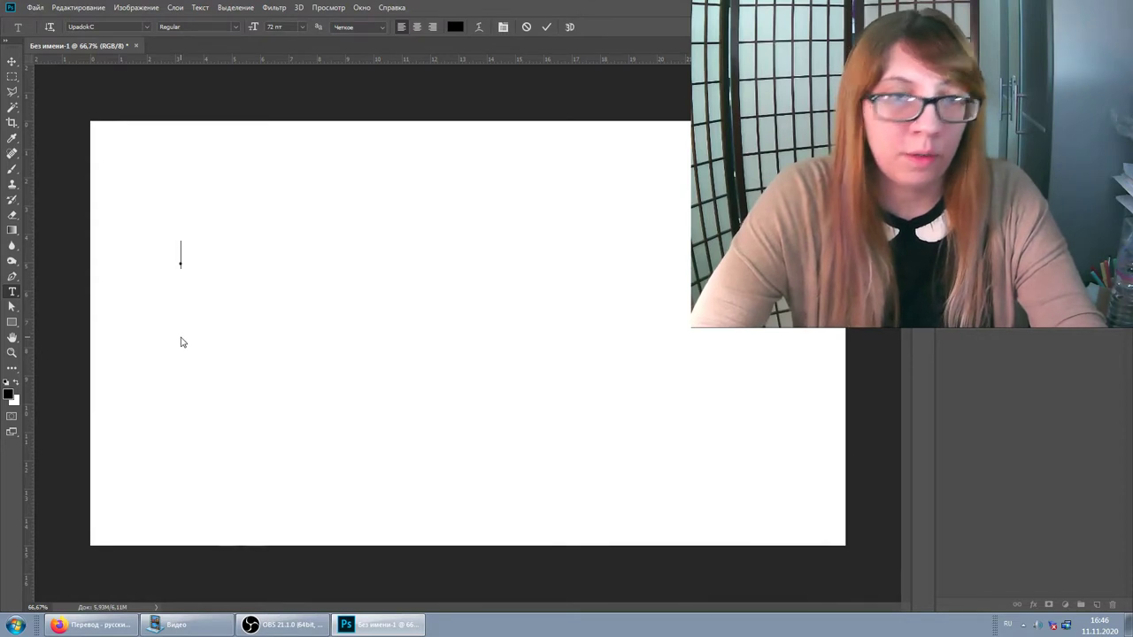
text(ю)
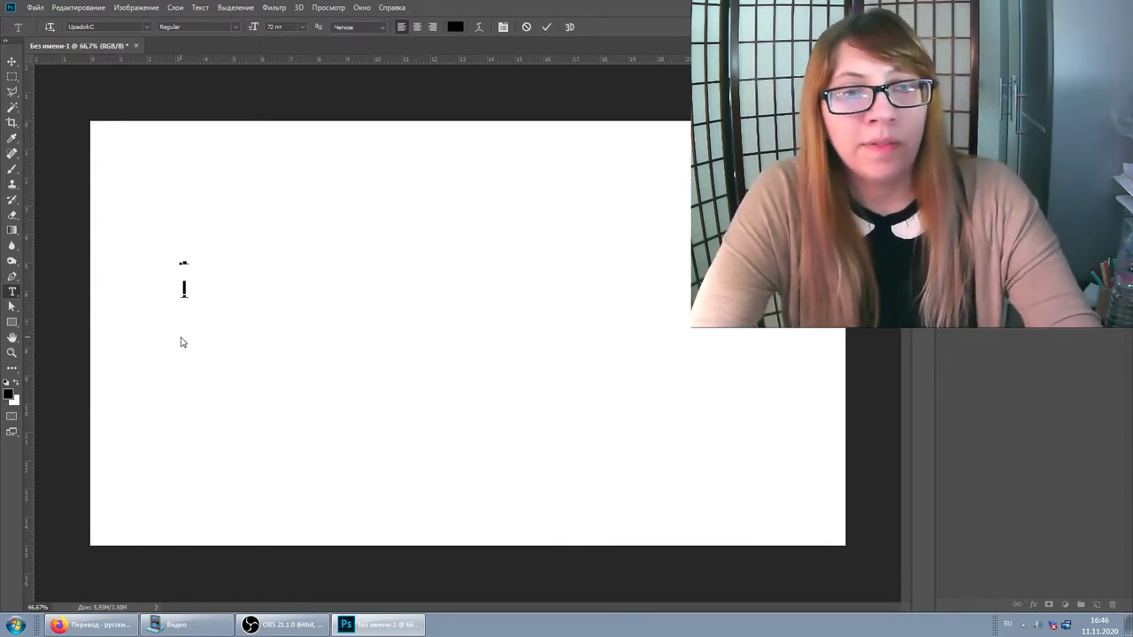
text(?)
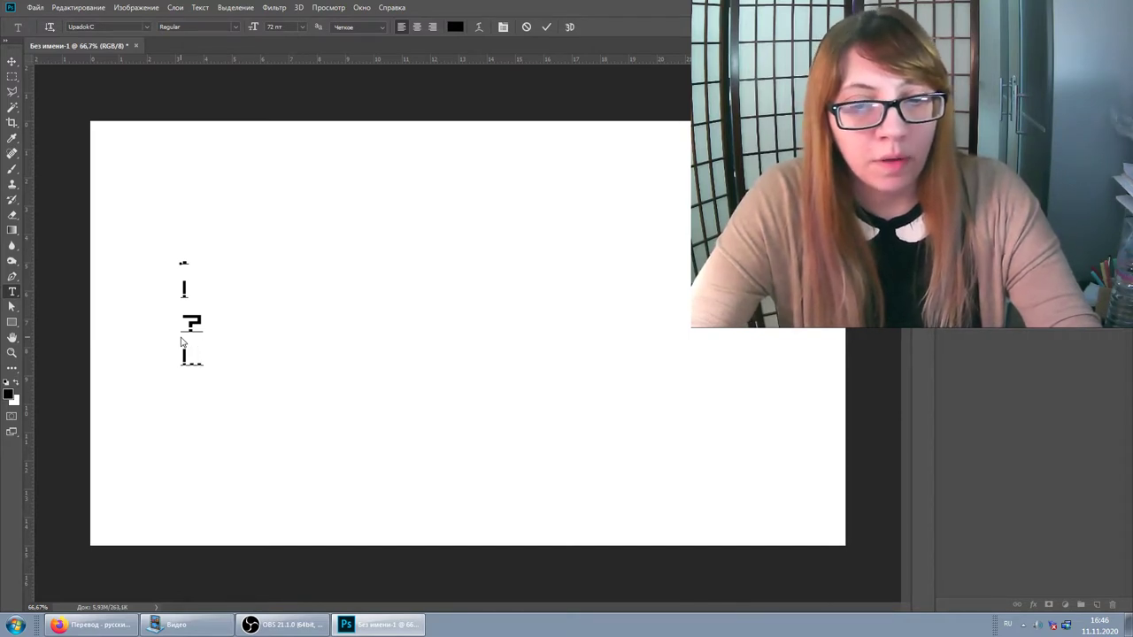
key(Return)
text(?...)
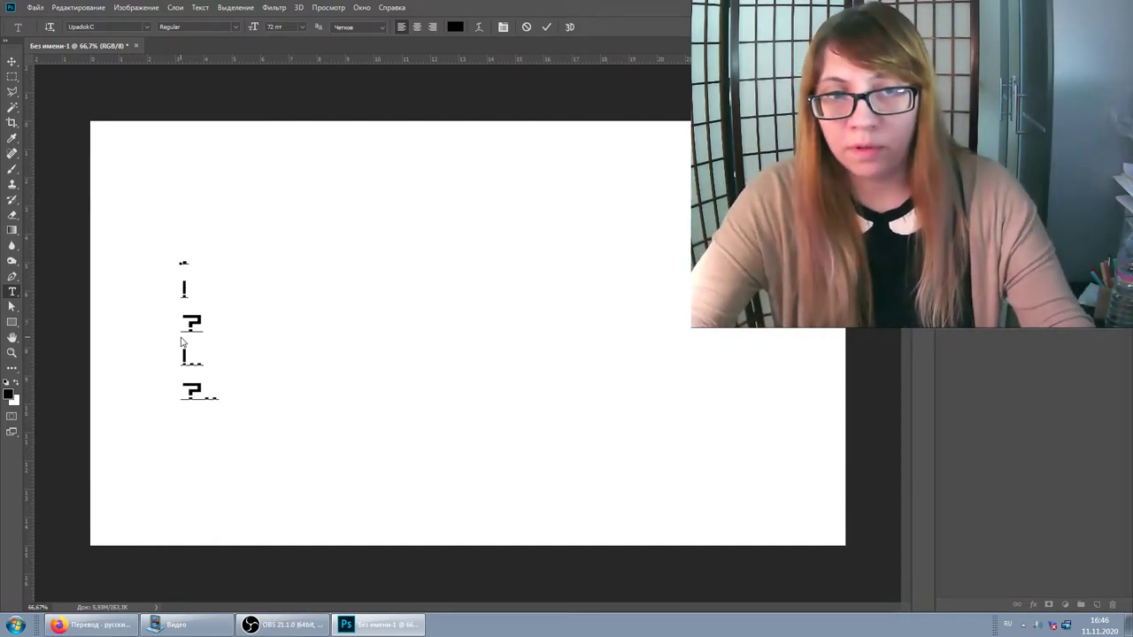
key(Return)
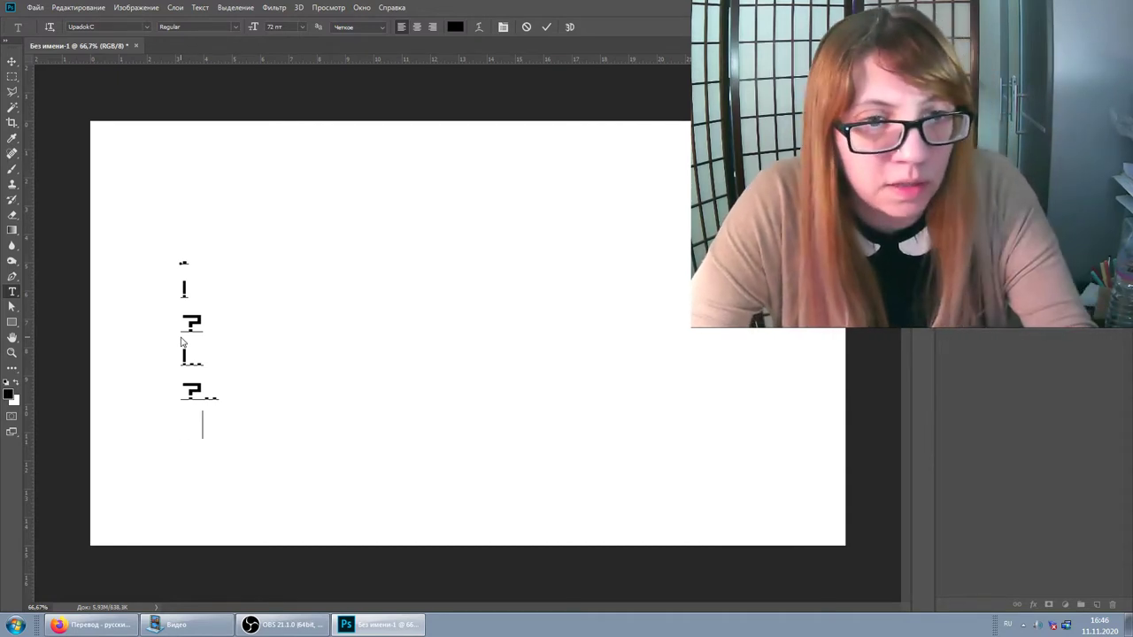
text(!.)
key(Return)
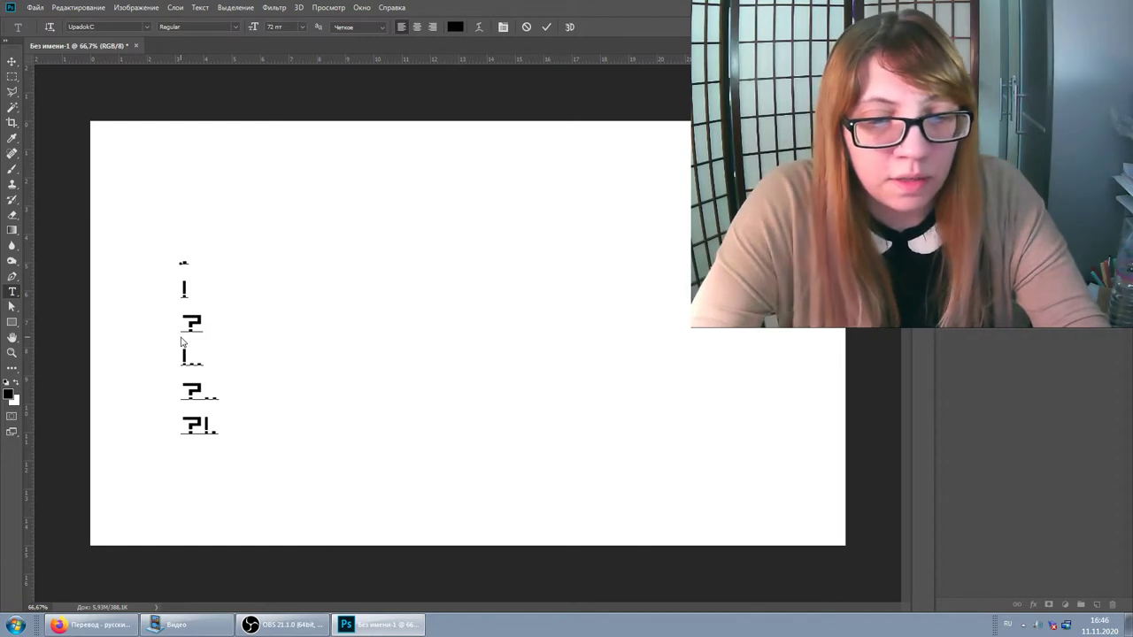
text(?!)
key(Return)
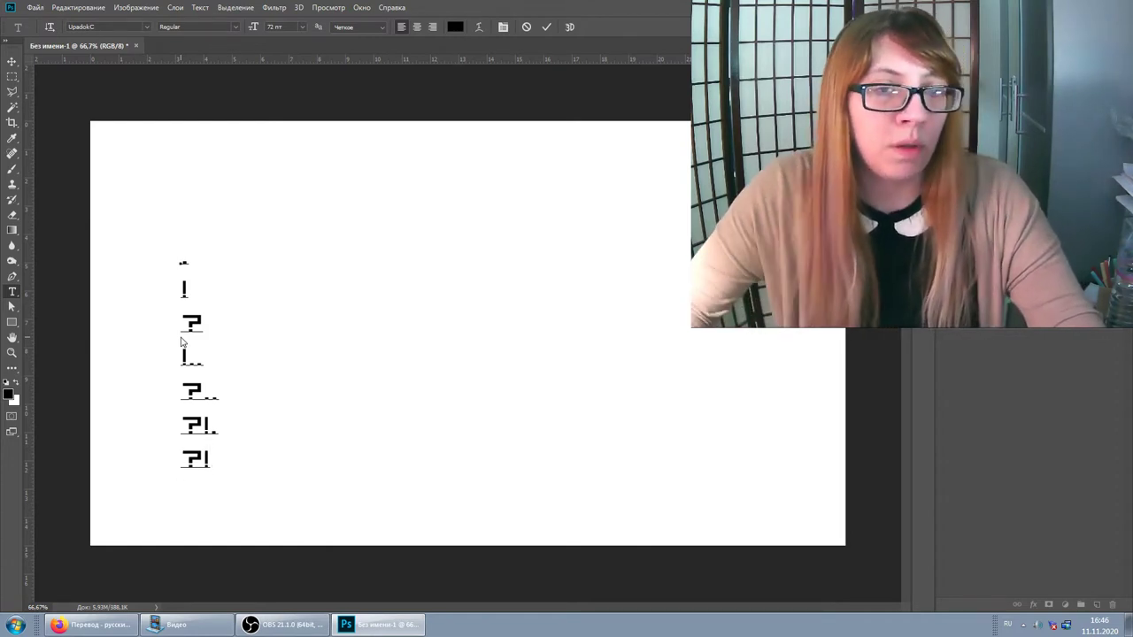
click(13, 63)
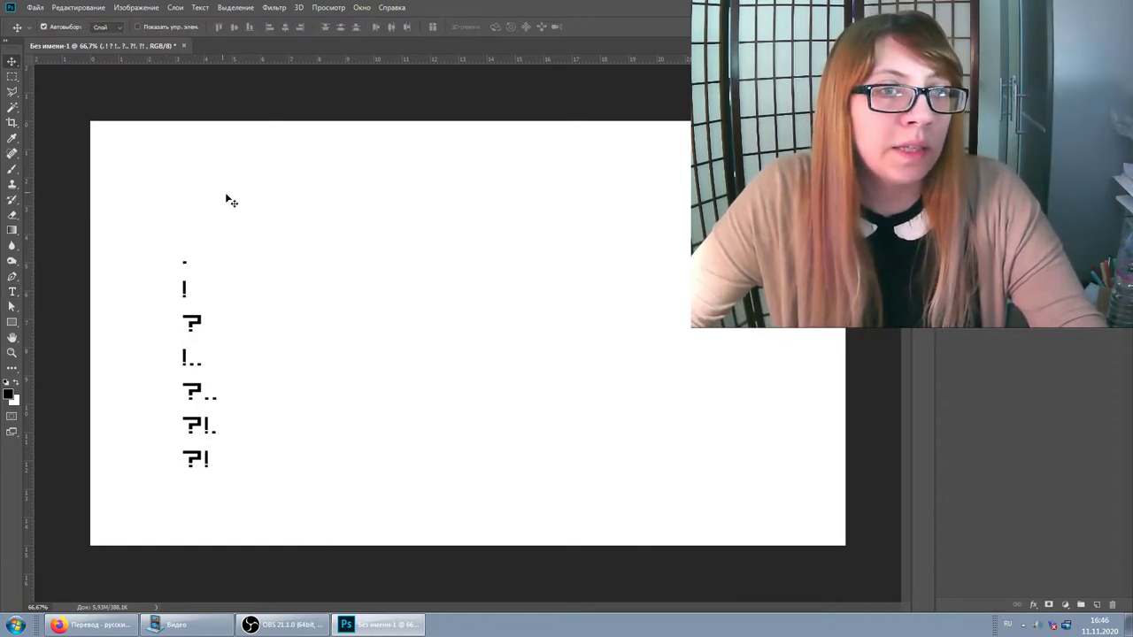
Step: Nudge the punctuation column up and slightly left, then add a '...' line beneath ?!
drag(195, 333, 189, 292)
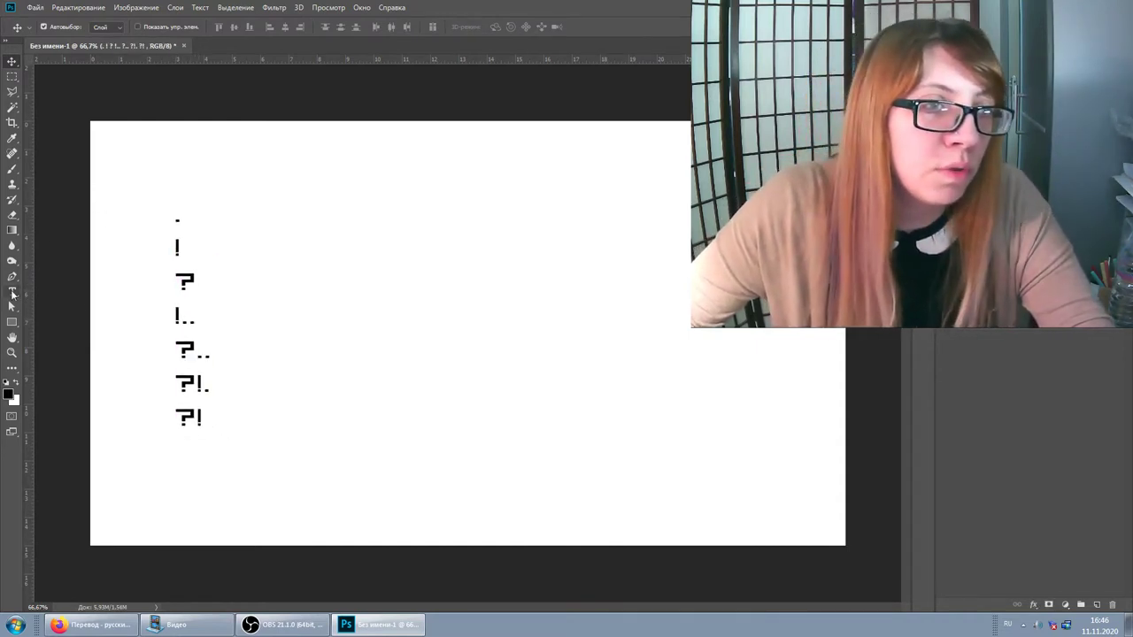
click(12, 291)
click(205, 419)
key(Return)
text(...)
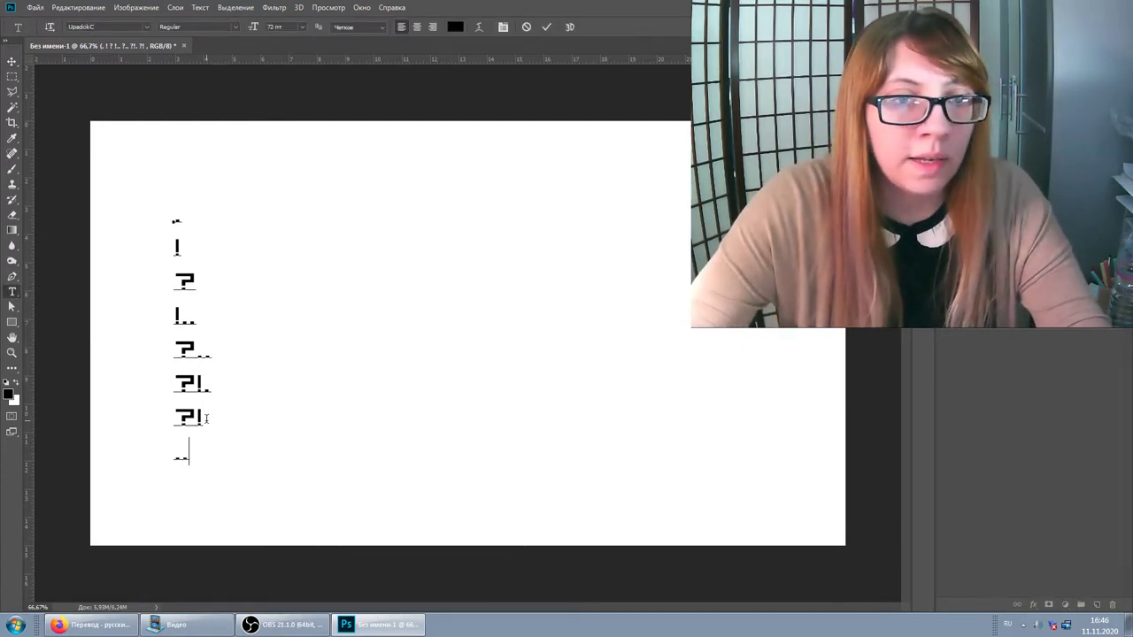
key(ctrl+Return)
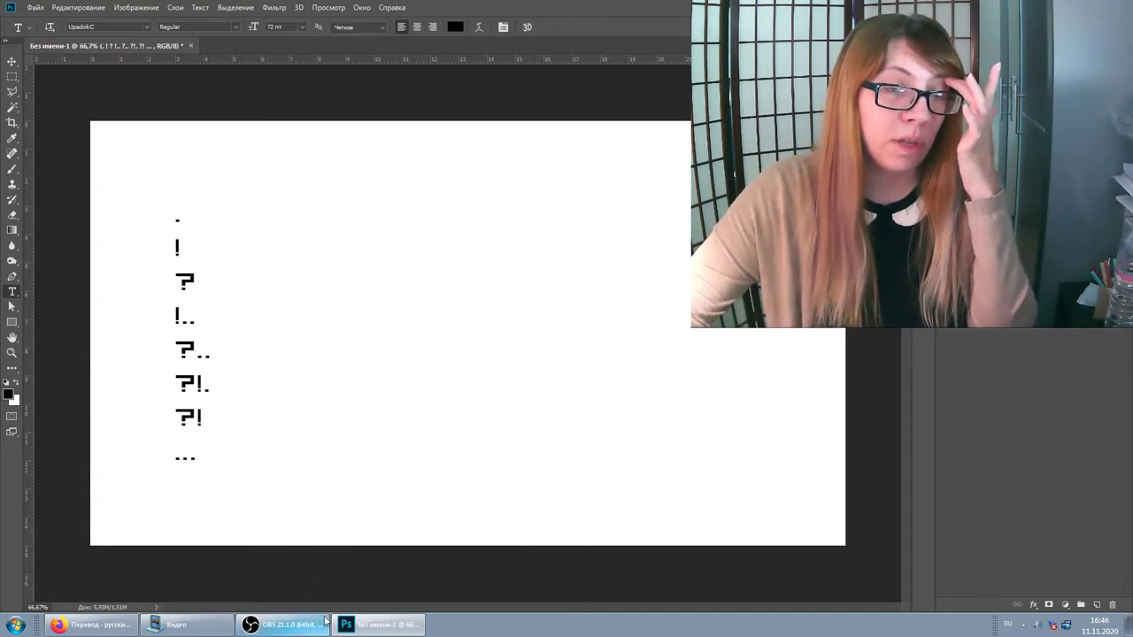
click(262, 630)
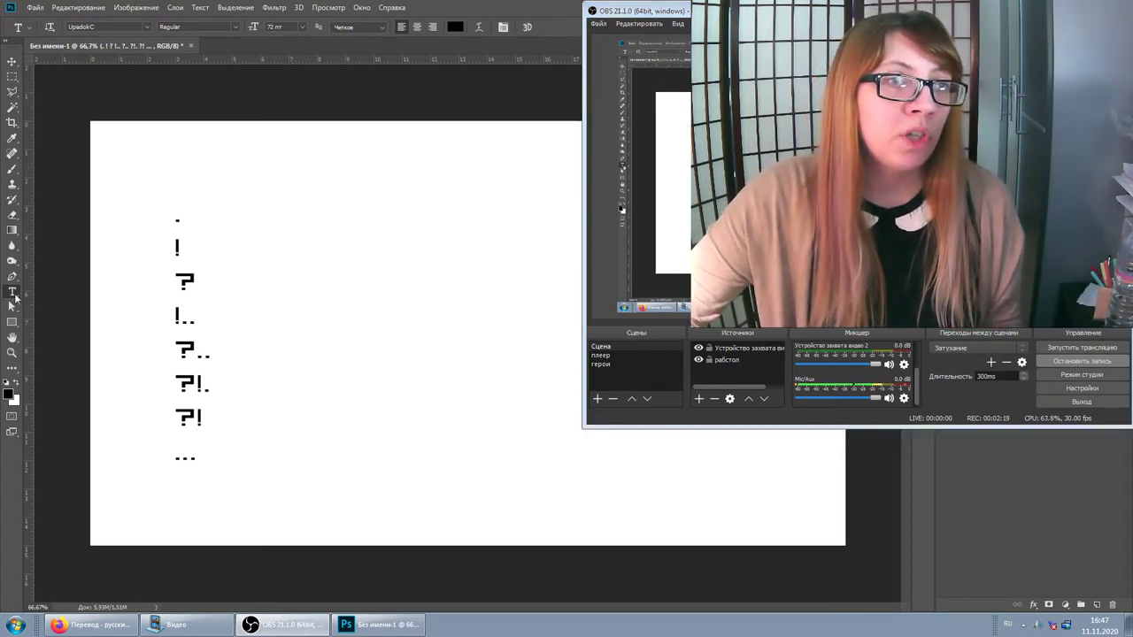
Step: Add a second column with !... and ?... to the right of !.. and ?..
click(15, 299)
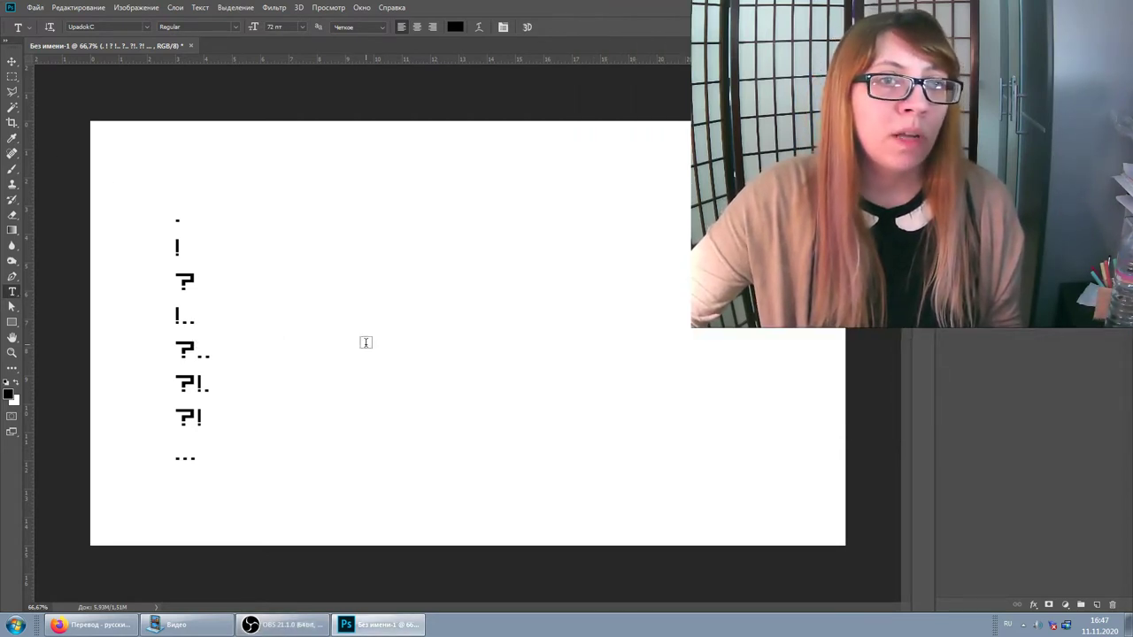
click(245, 318)
text(!)
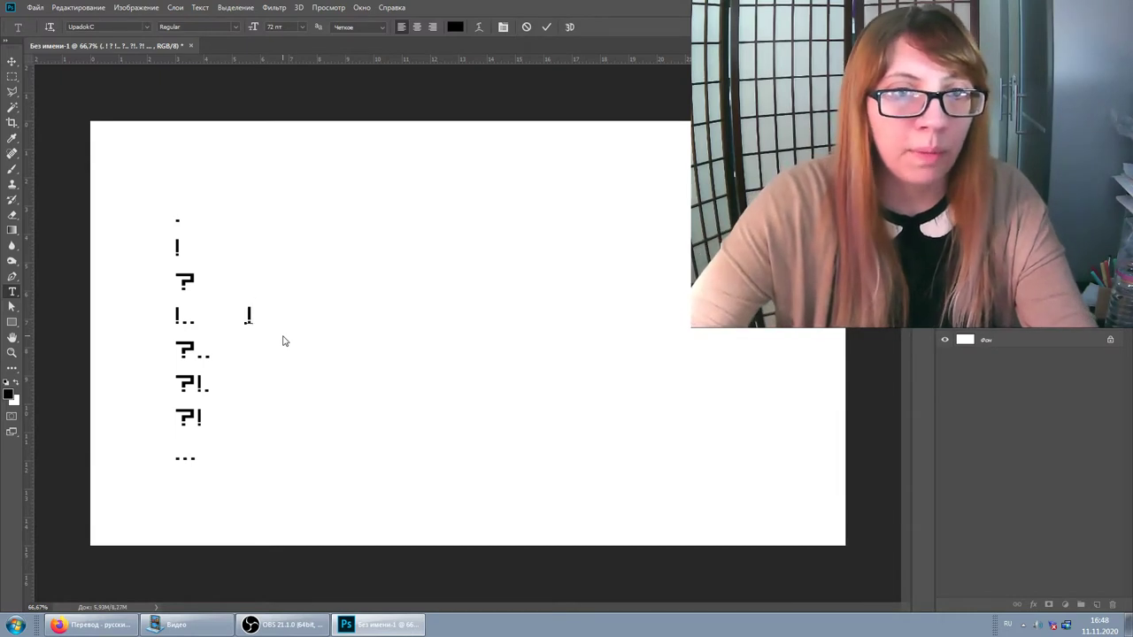
text(...)
key(Return)
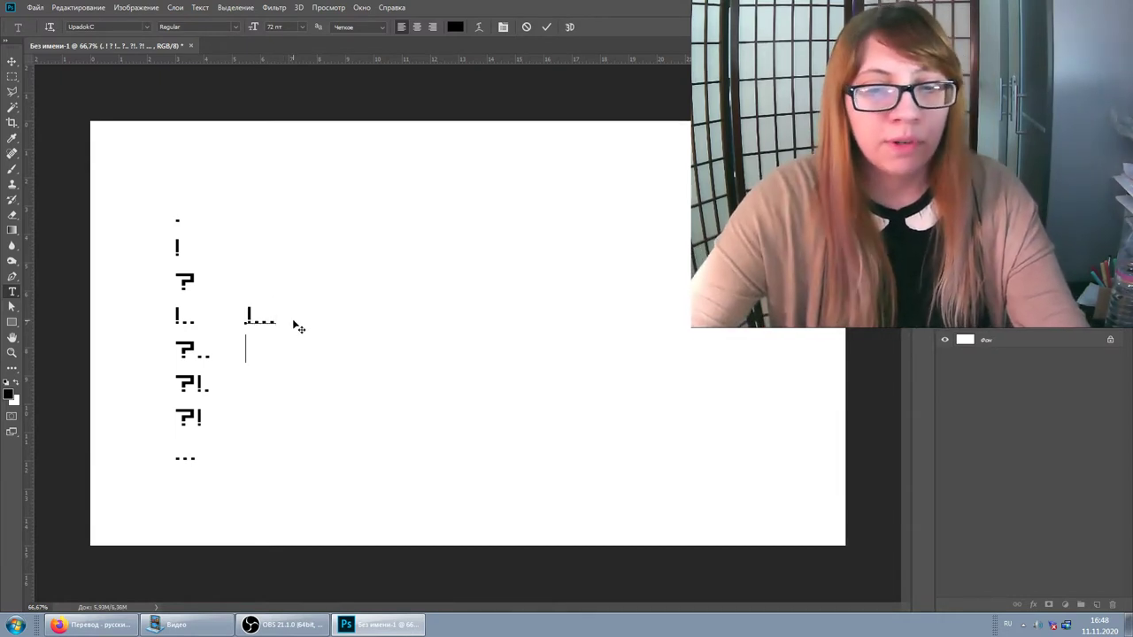
text(?...)
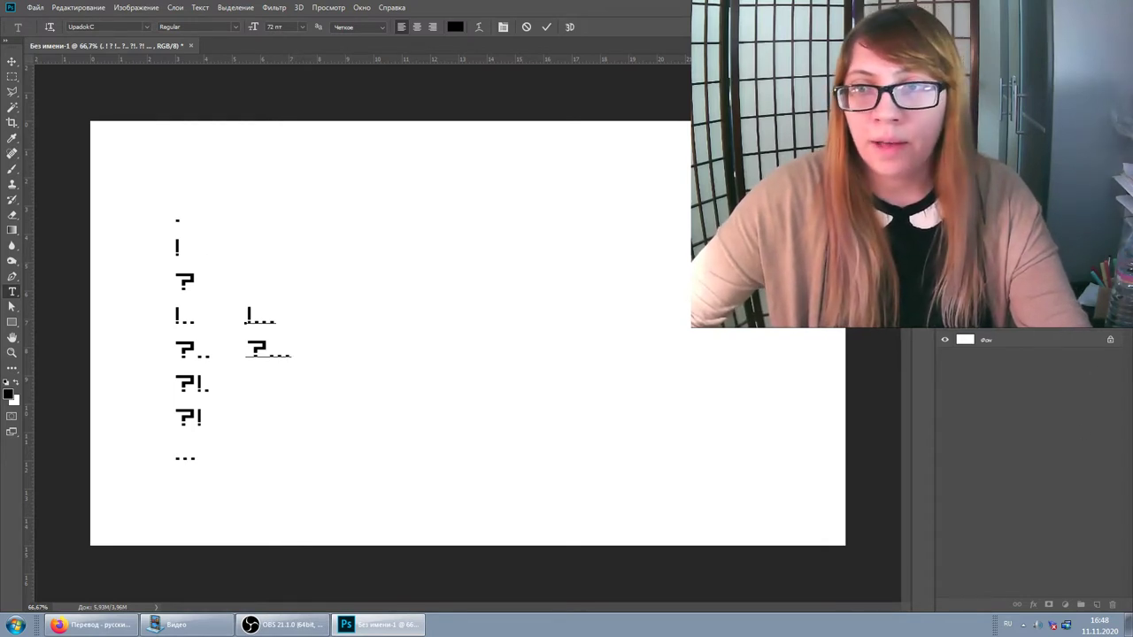
key(ctrl+Return)
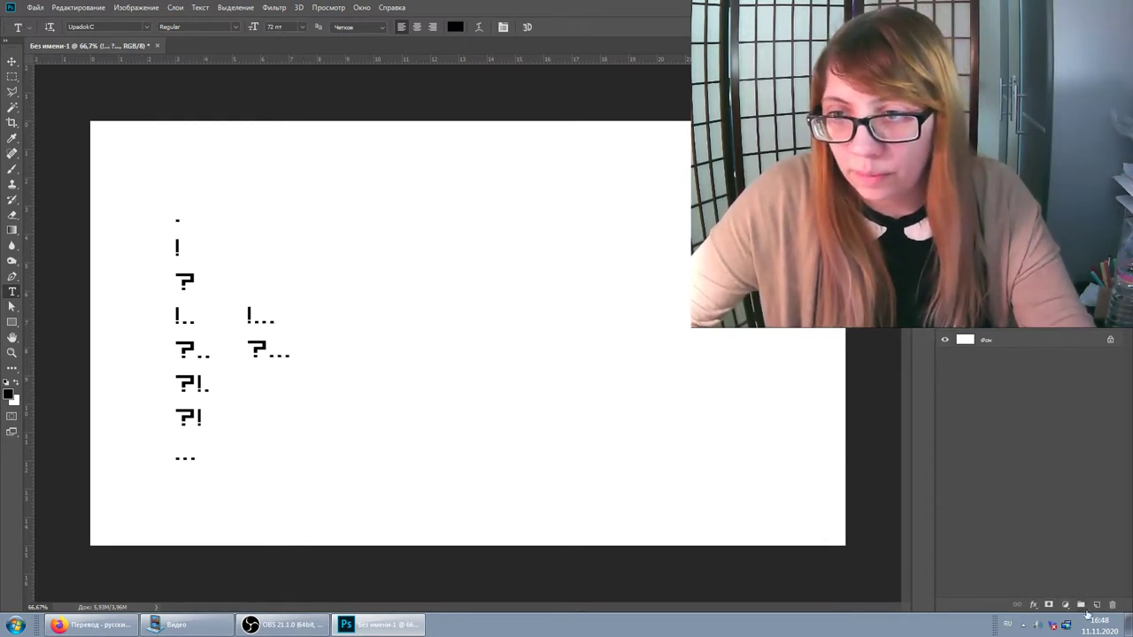
click(12, 169)
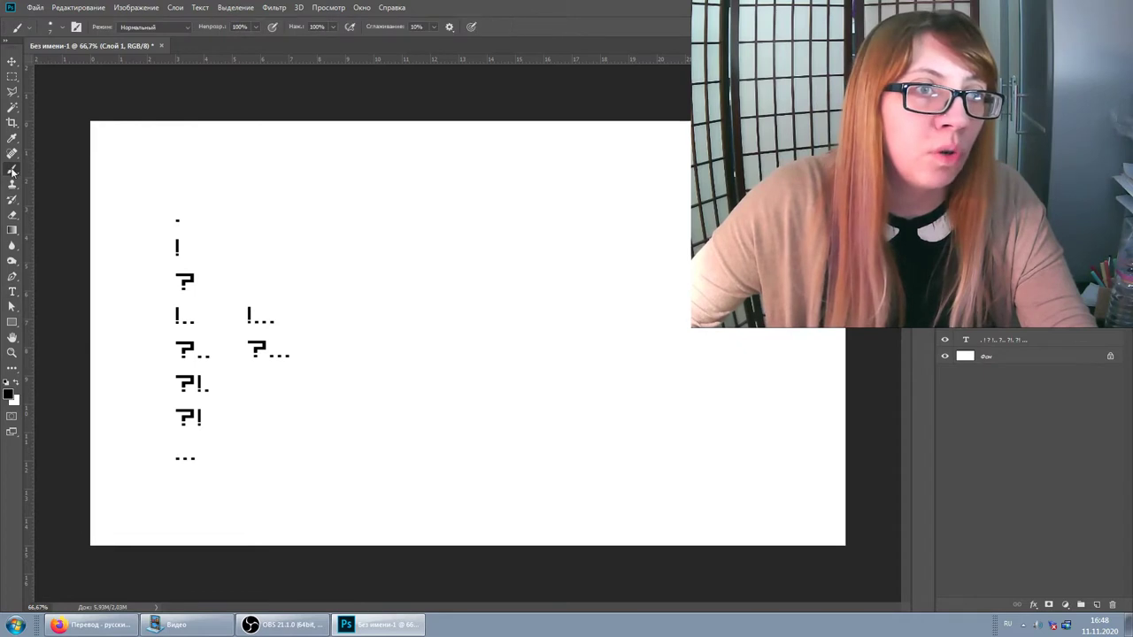
Step: Set the brush colour to red ff0000 and paint an X over !... and ?..
click(8, 393)
click(533, 229)
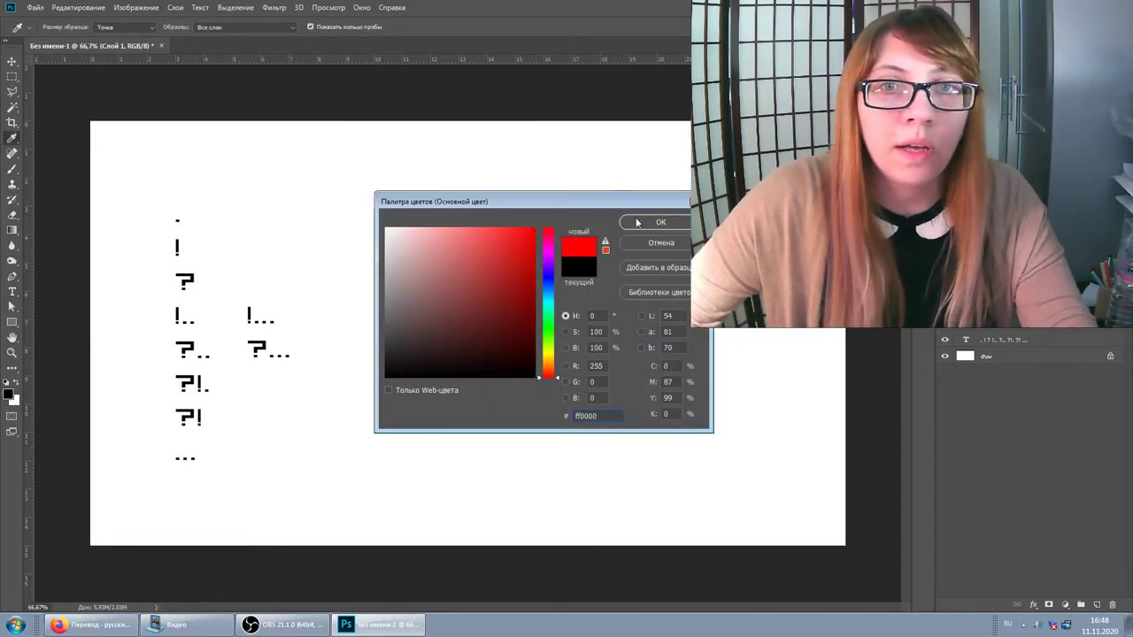
click(655, 223)
drag(235, 284, 324, 410)
drag(302, 282, 234, 385)
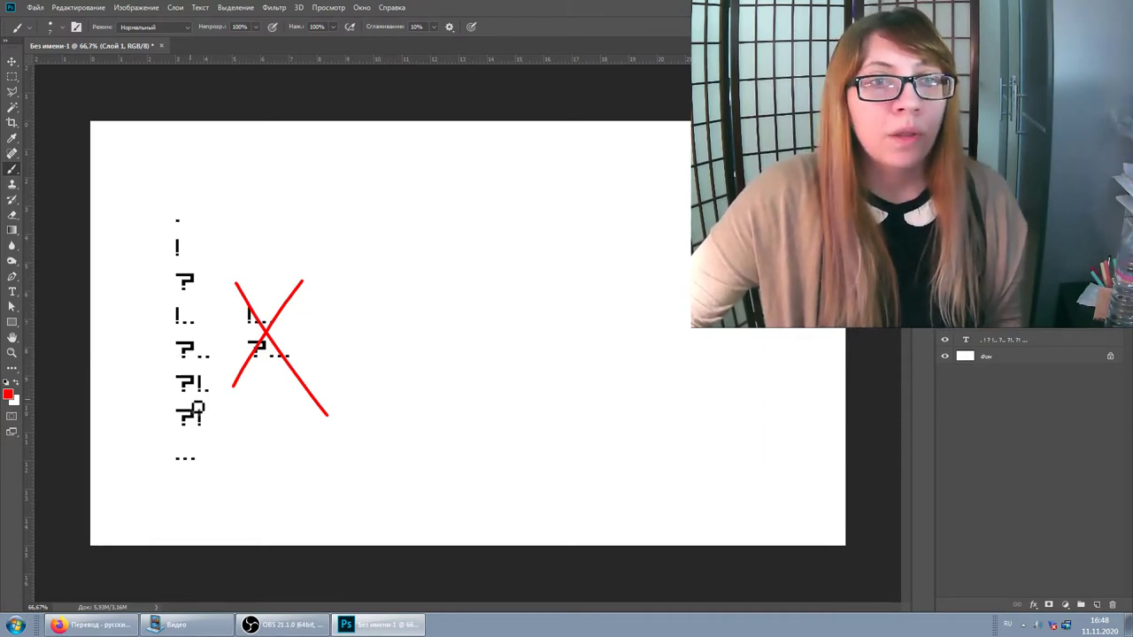
Step: Draw a red bracket box around the ?!. line
drag(170, 375, 218, 399)
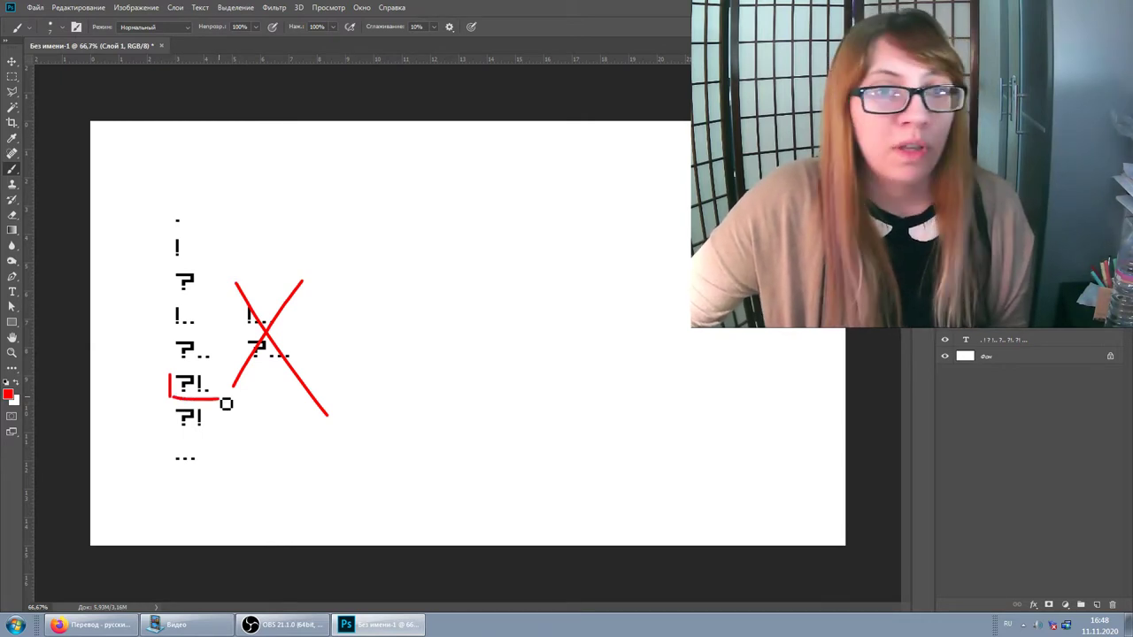
drag(225, 399, 226, 375)
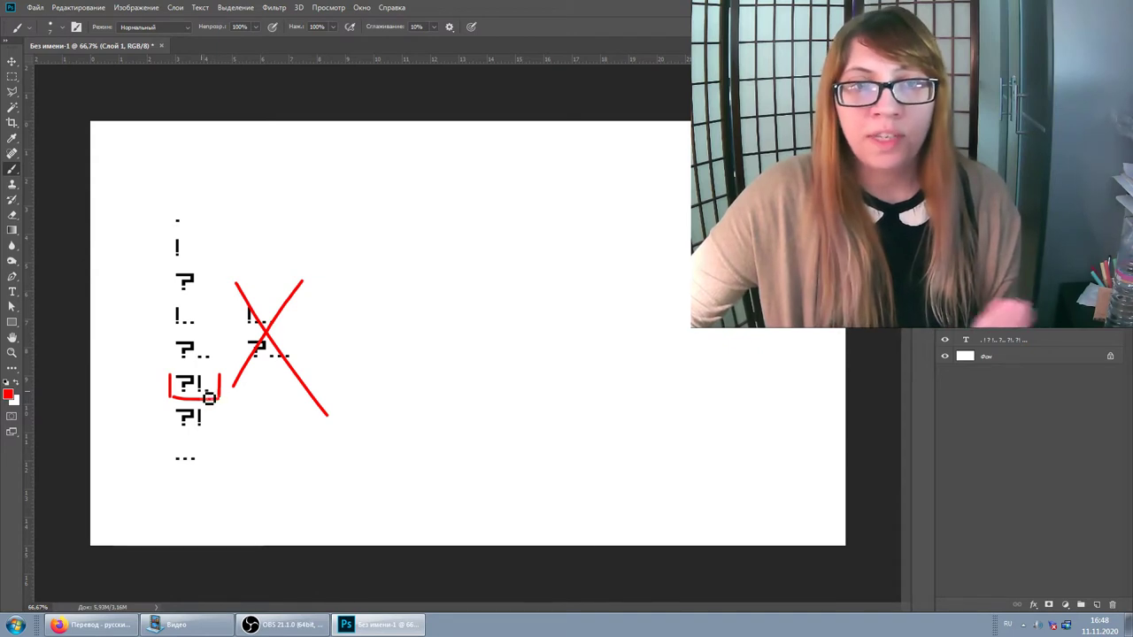
click(314, 623)
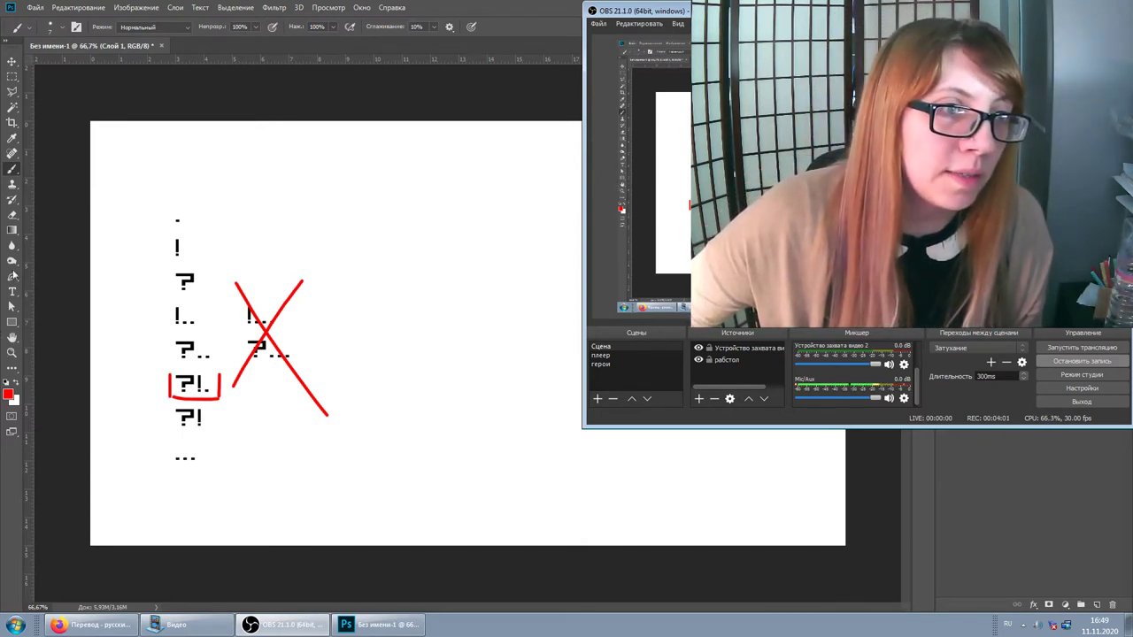
Step: Switch back to Photoshop and select the Type tool
click(13, 292)
Step: Add !? beside the ?! line and recolour it black (000000)
click(274, 425)
text(!?)
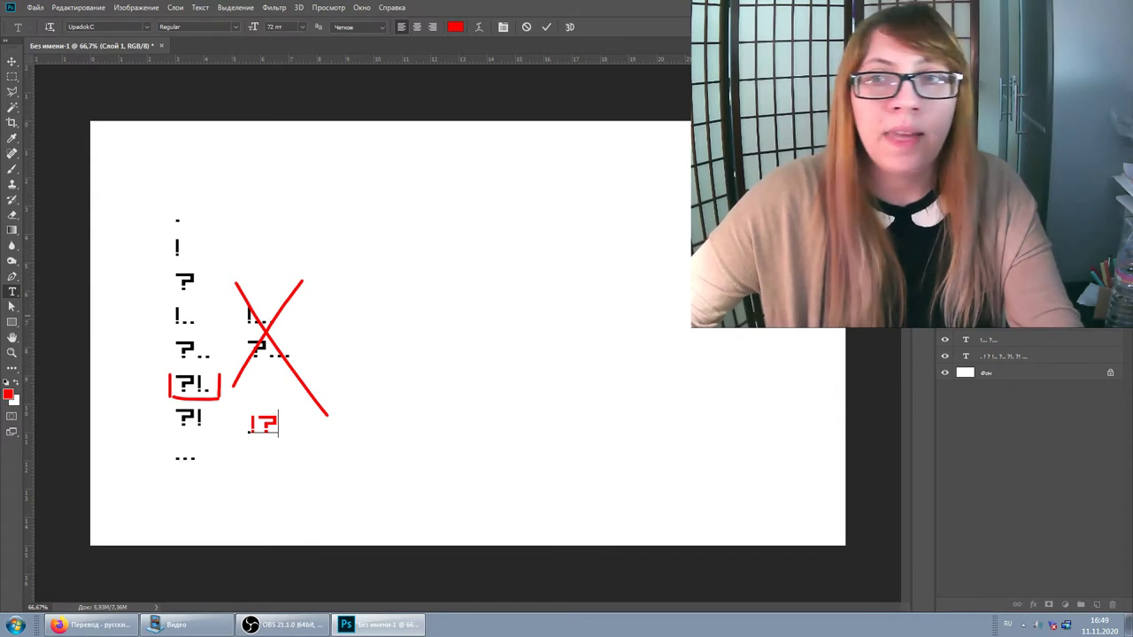
key(ctrl+Return)
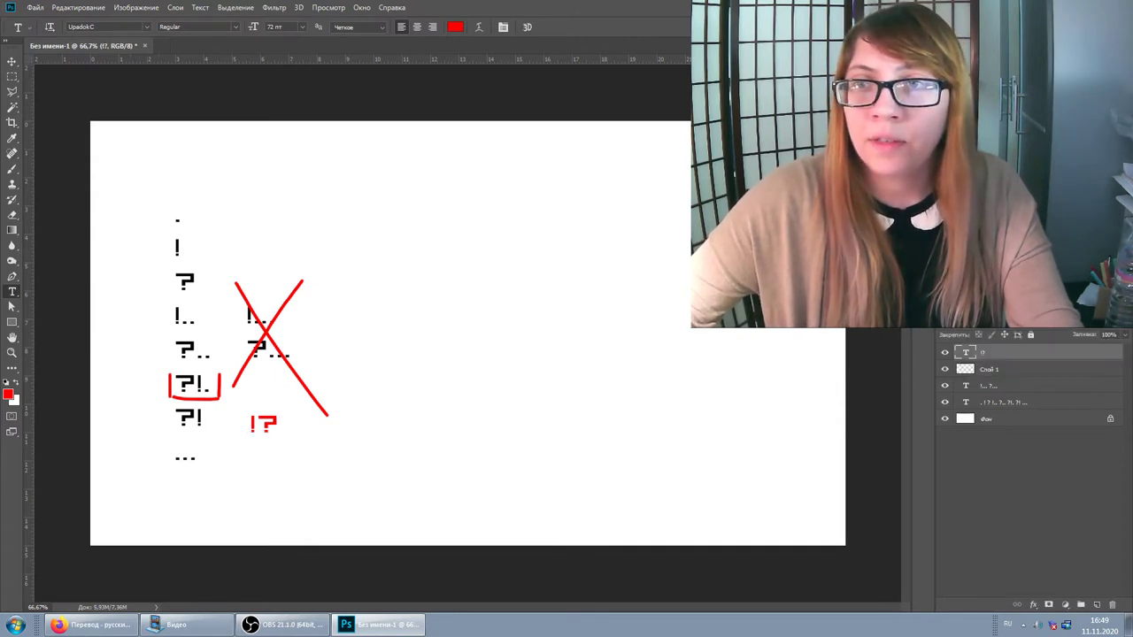
click(455, 27)
text(000000)
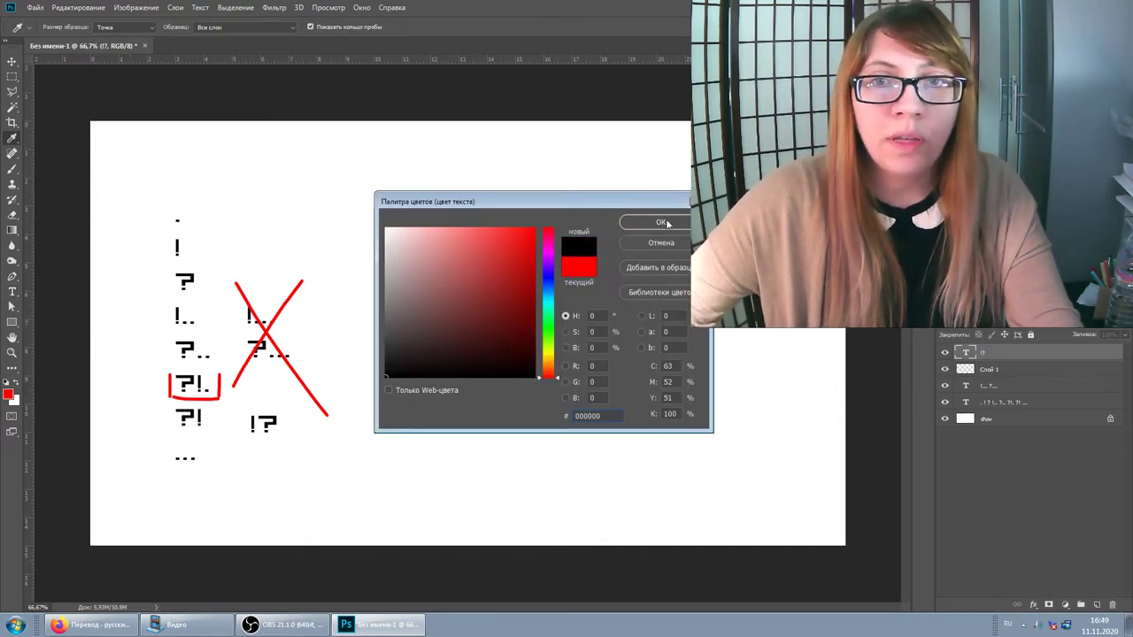
click(666, 223)
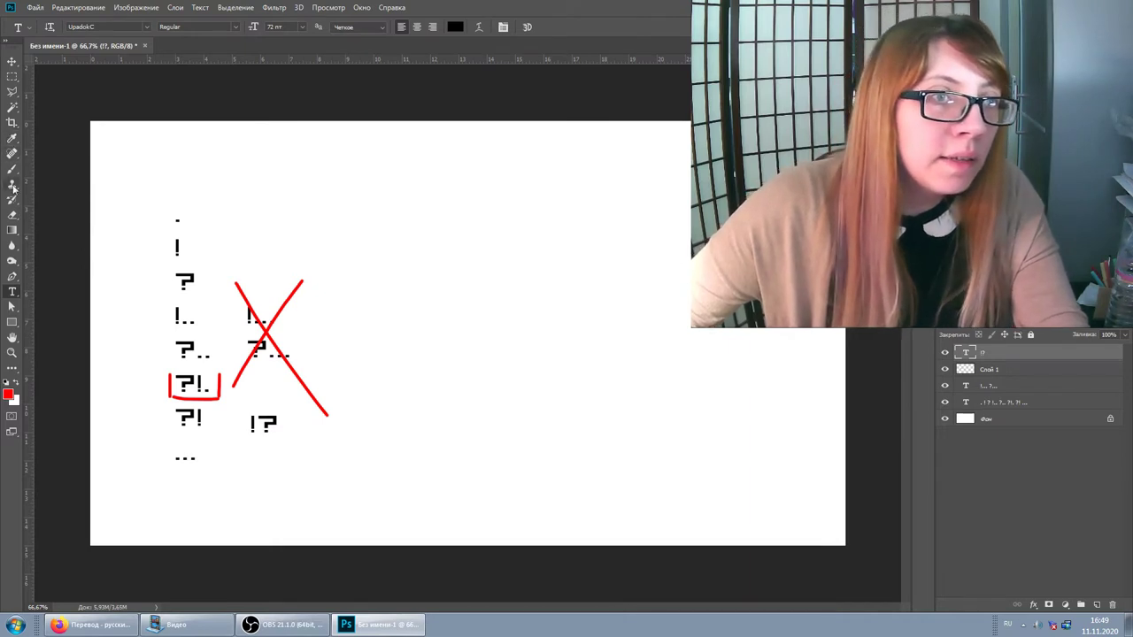
key(b)
click(995, 370)
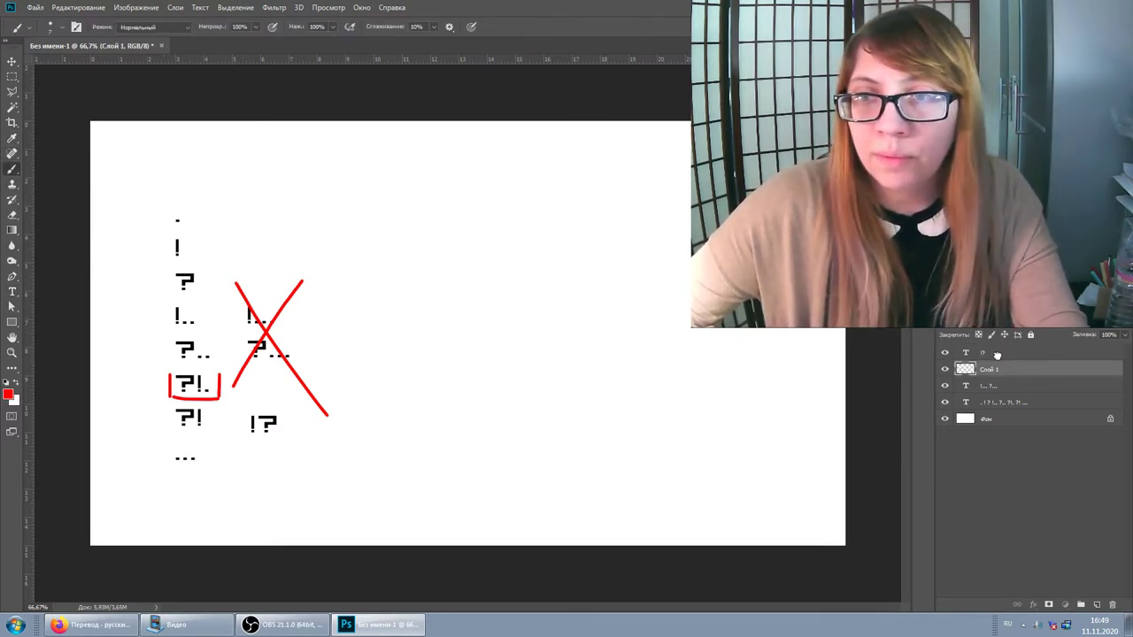
Step: Move layer Слой 1 above the text layers and paint a red X over !?
drag(994, 352, 995, 351)
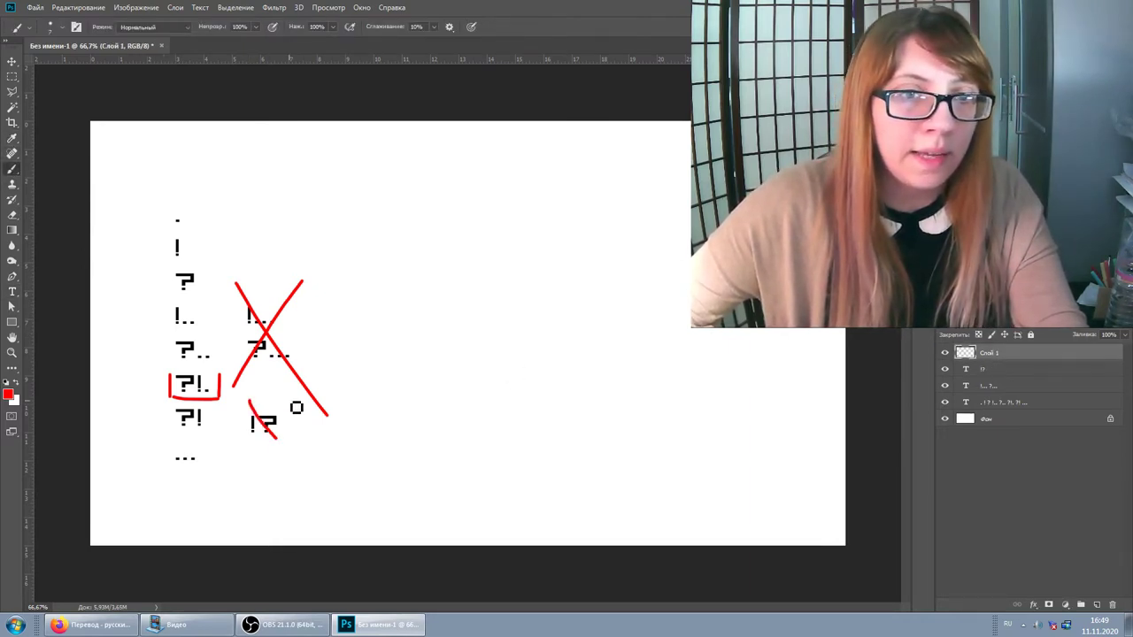
drag(288, 400, 243, 434)
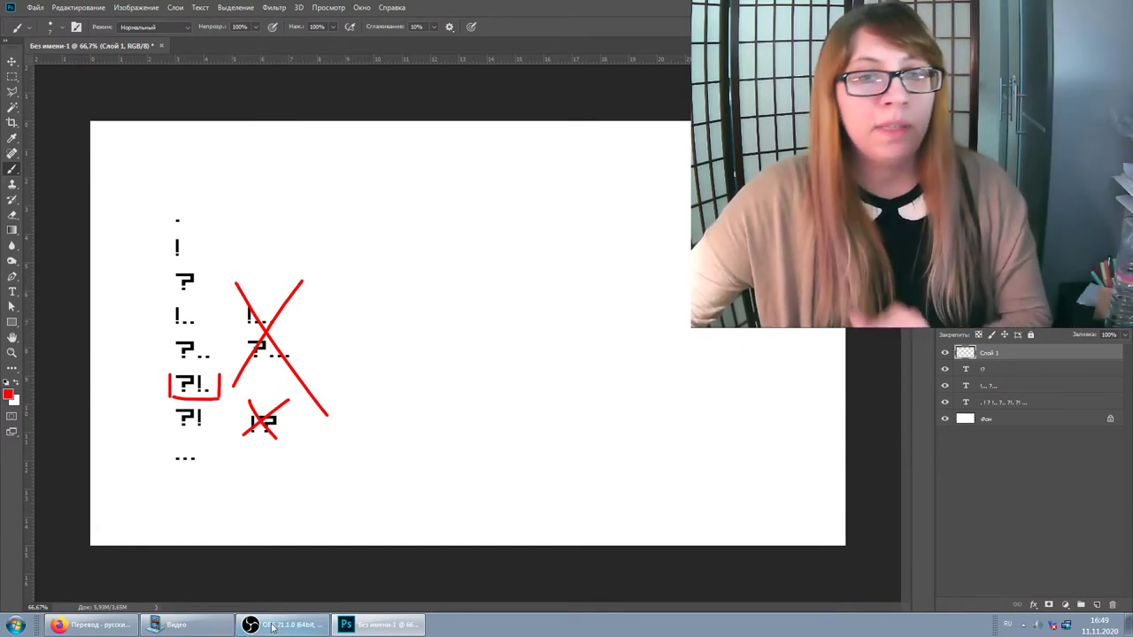
click(274, 625)
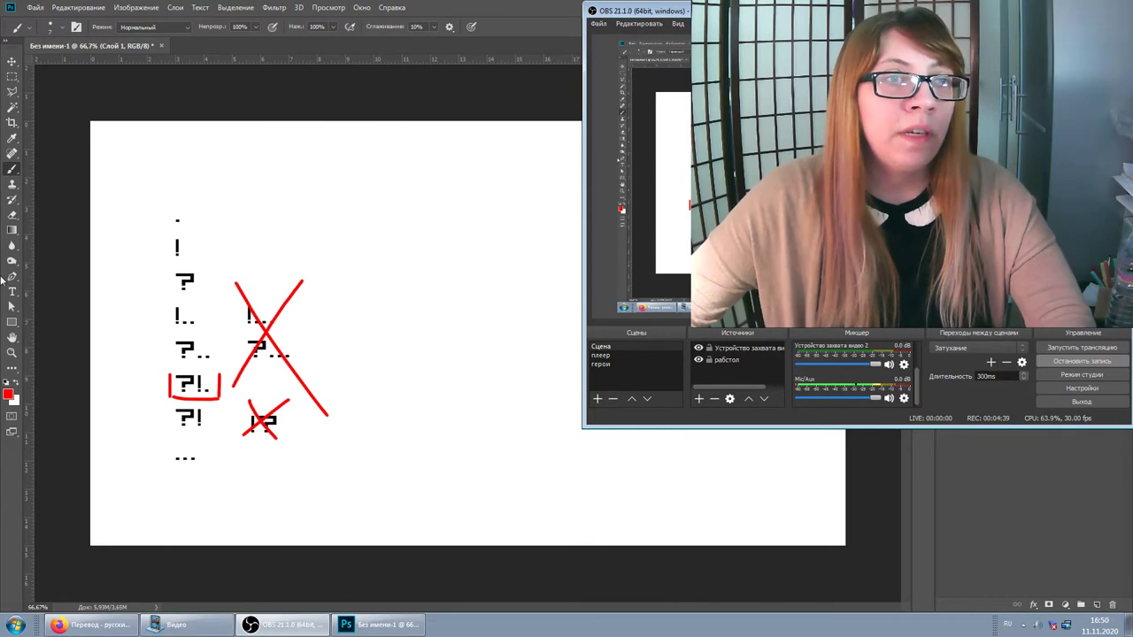
Step: Paint a red dot and a vertical red stroke running down above the punctuation column
click(17, 169)
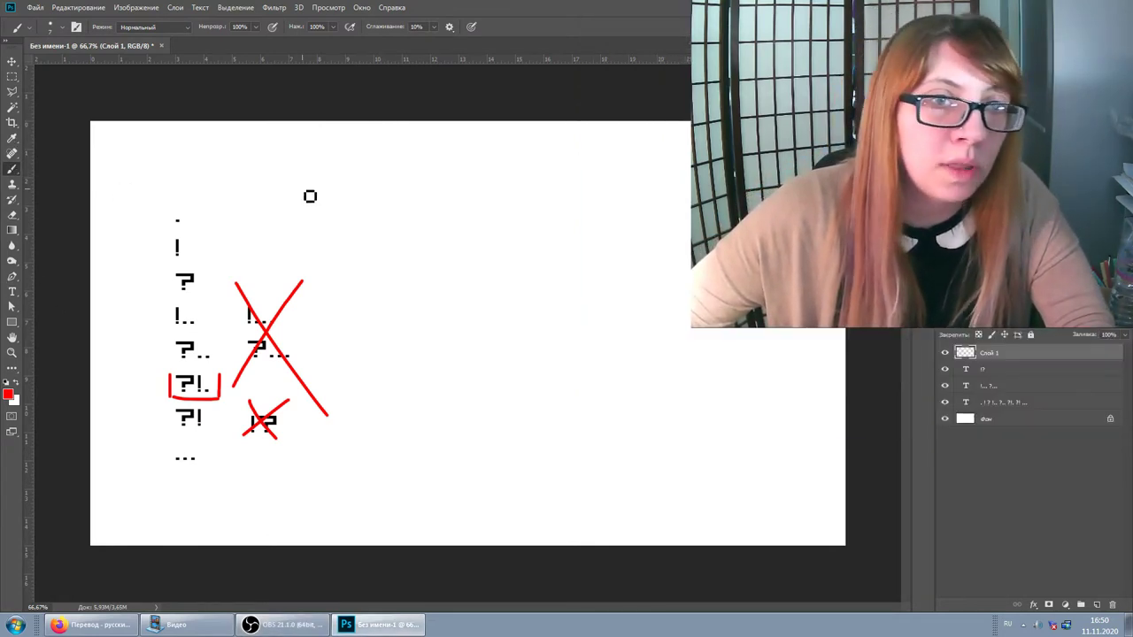
click(223, 141)
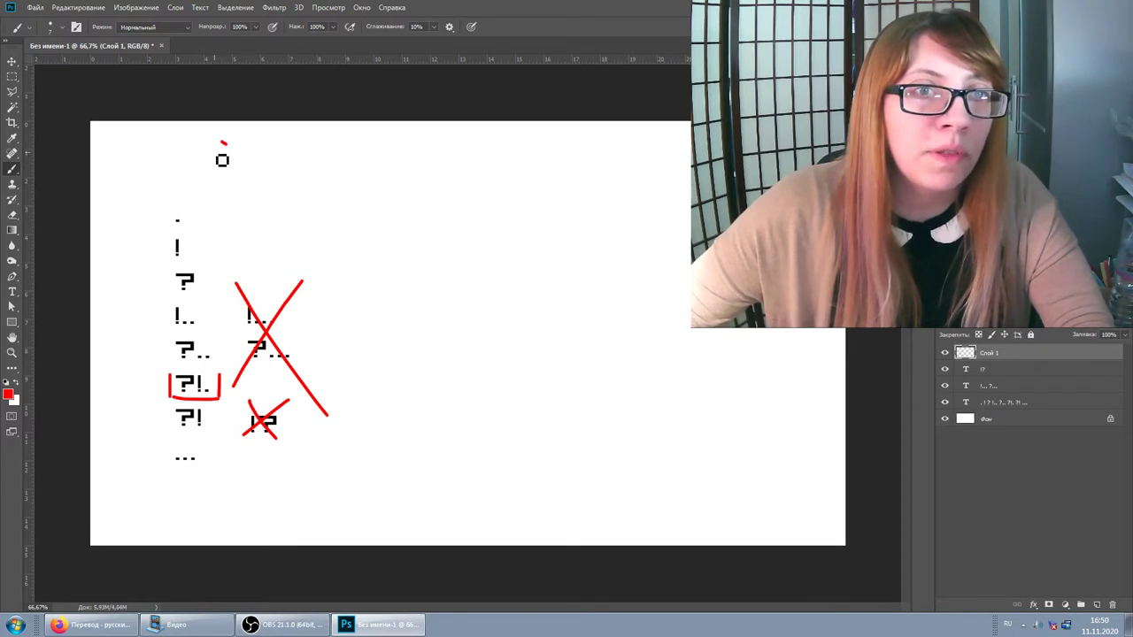
click(223, 143)
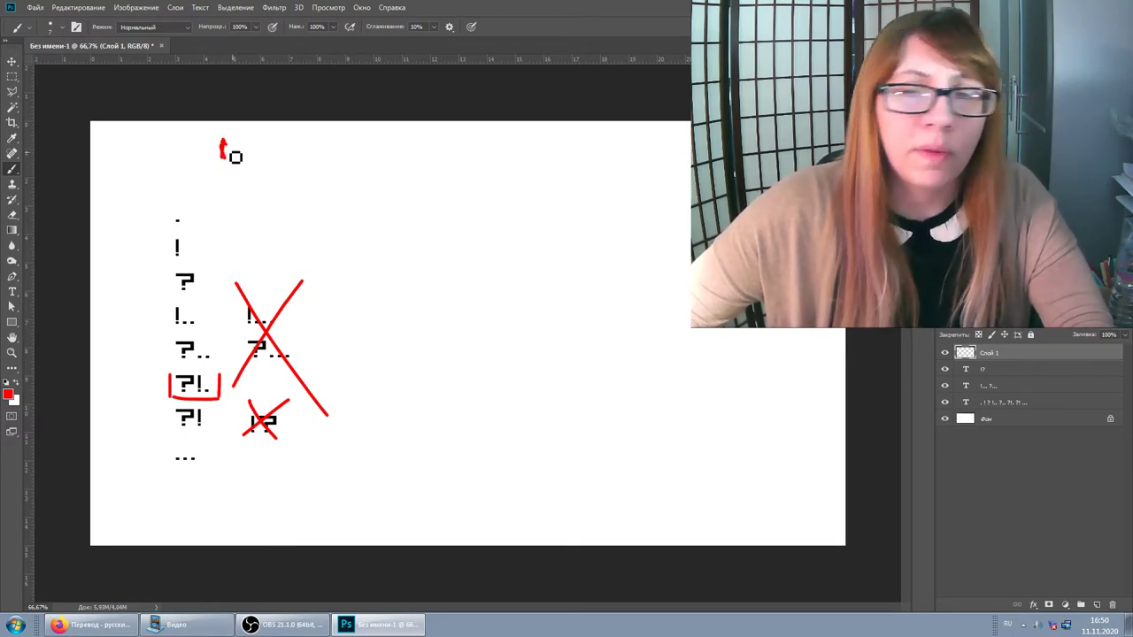
drag(223, 159, 221, 230)
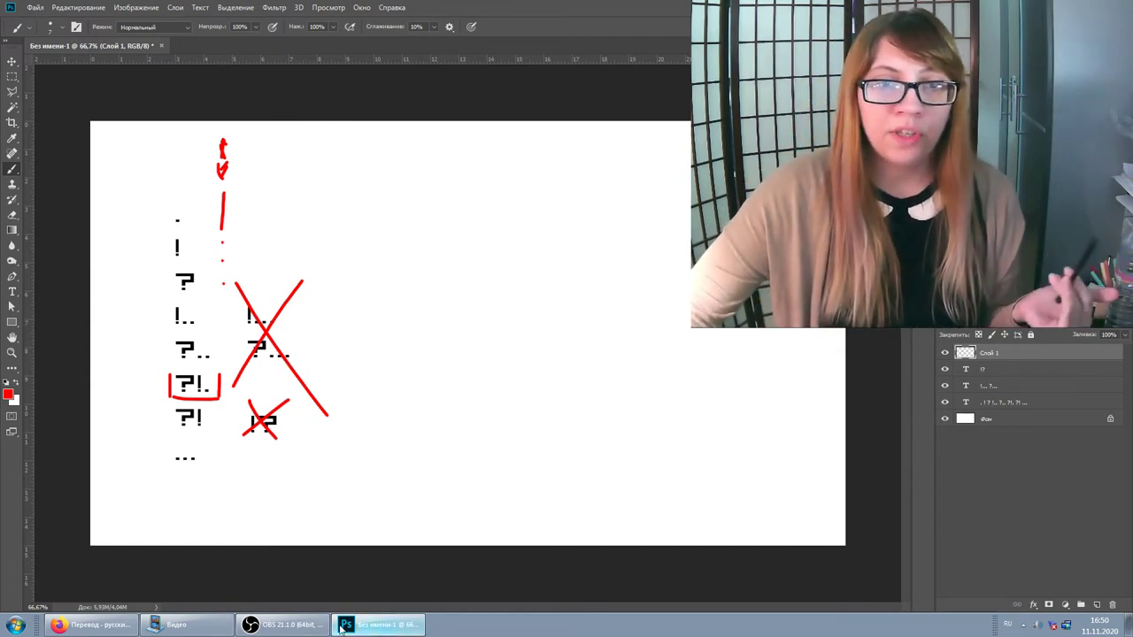
click(285, 626)
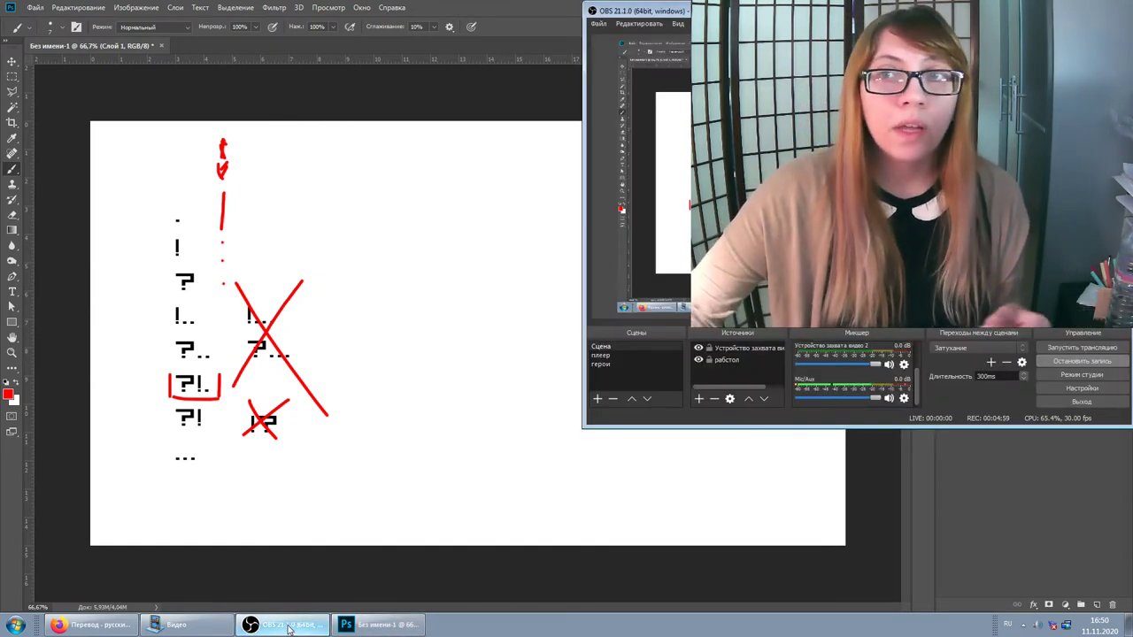